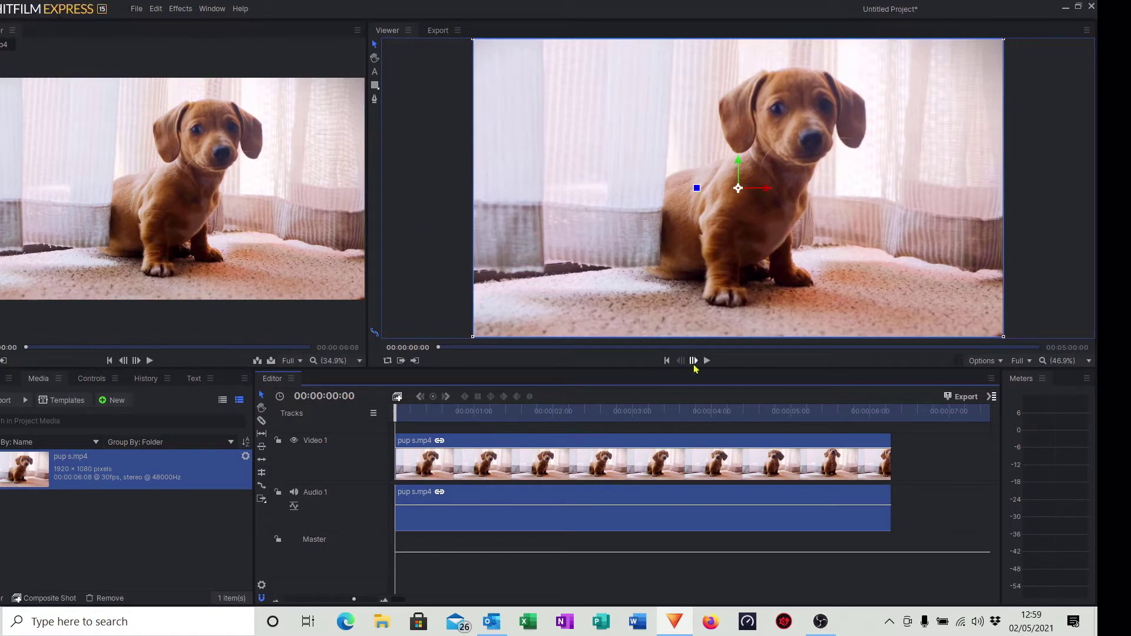
Step: Play the pup s.mp4 clip in the Viewer and pause it at 00:00:02:27
left_click(707, 361)
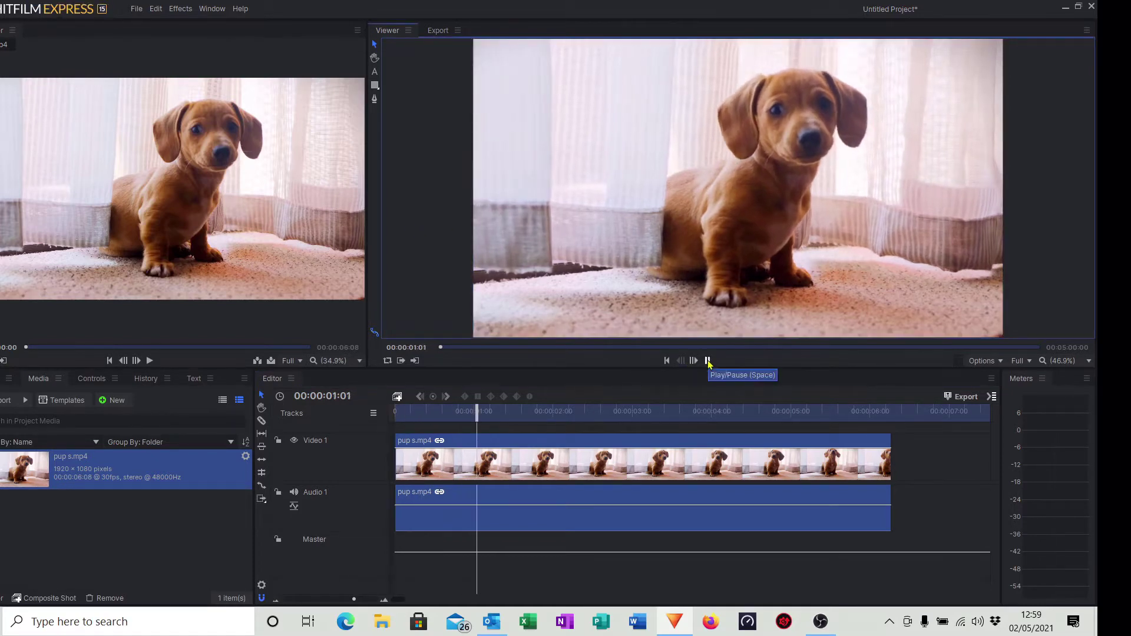
left_click(710, 361)
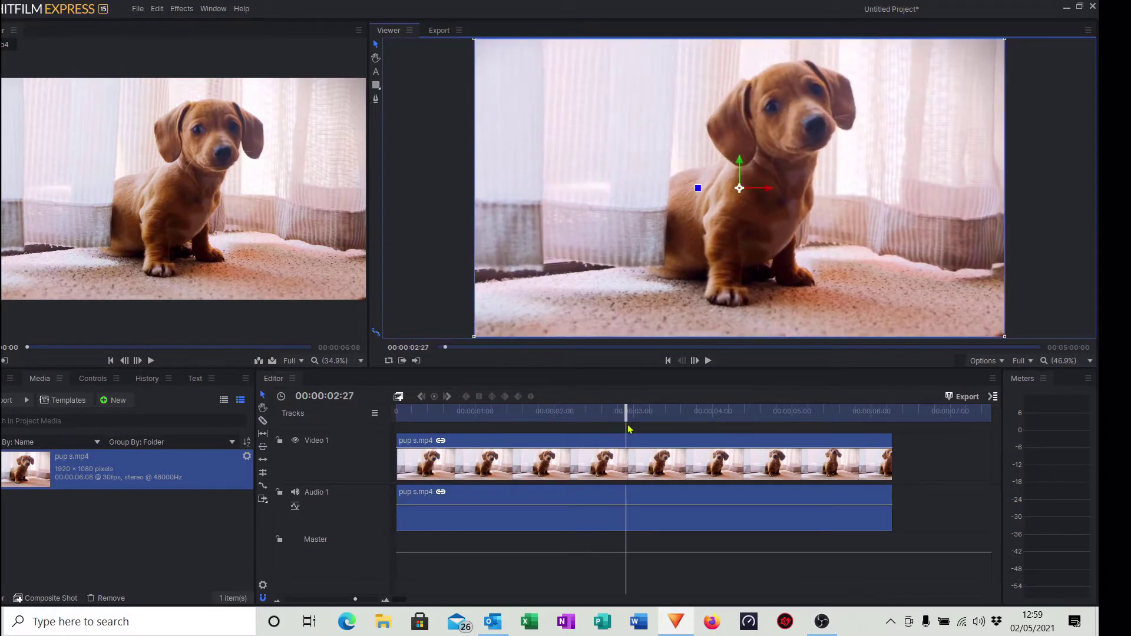
Step: Change the project frame to 1080 wide by 1920 high in Project Settings
mouse_move(169, 111)
left_click(137, 9)
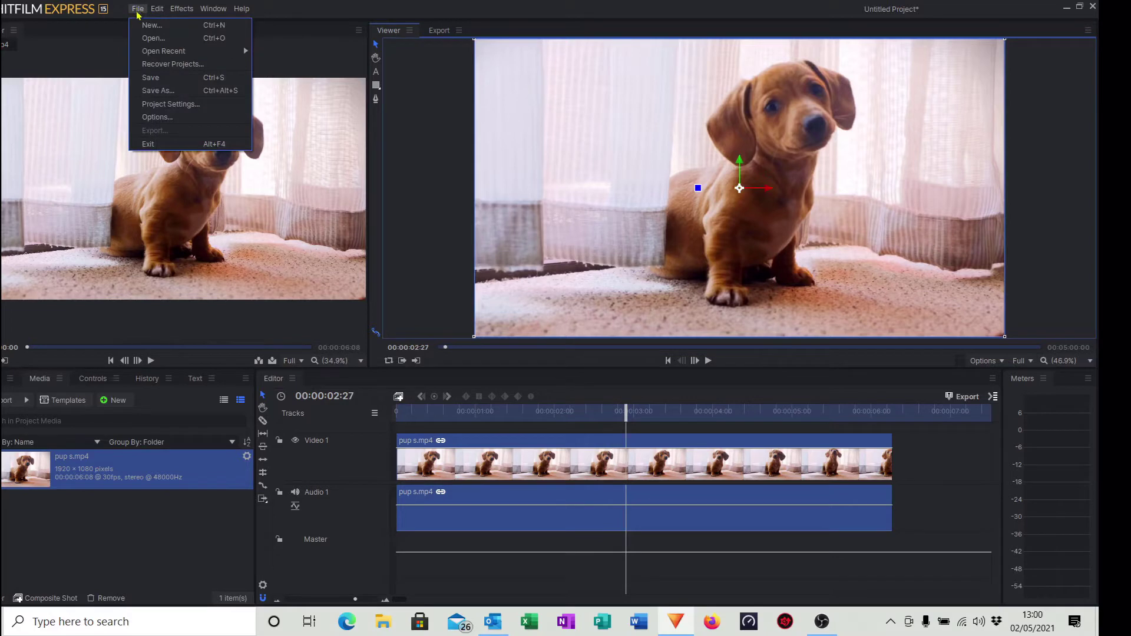
left_click(166, 104)
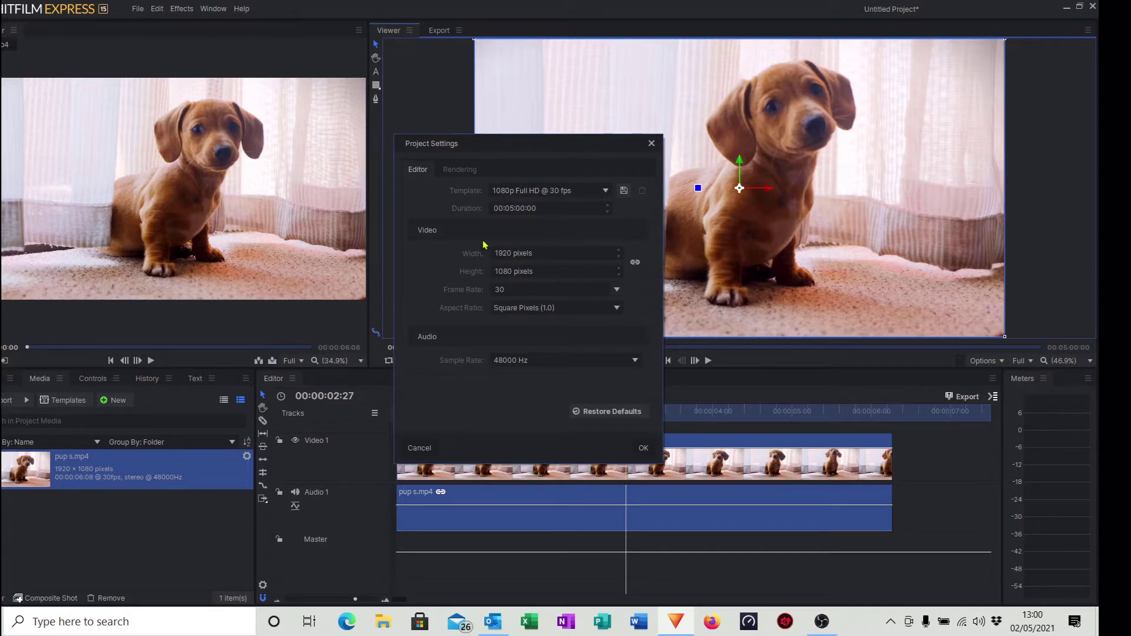
left_click(566, 252)
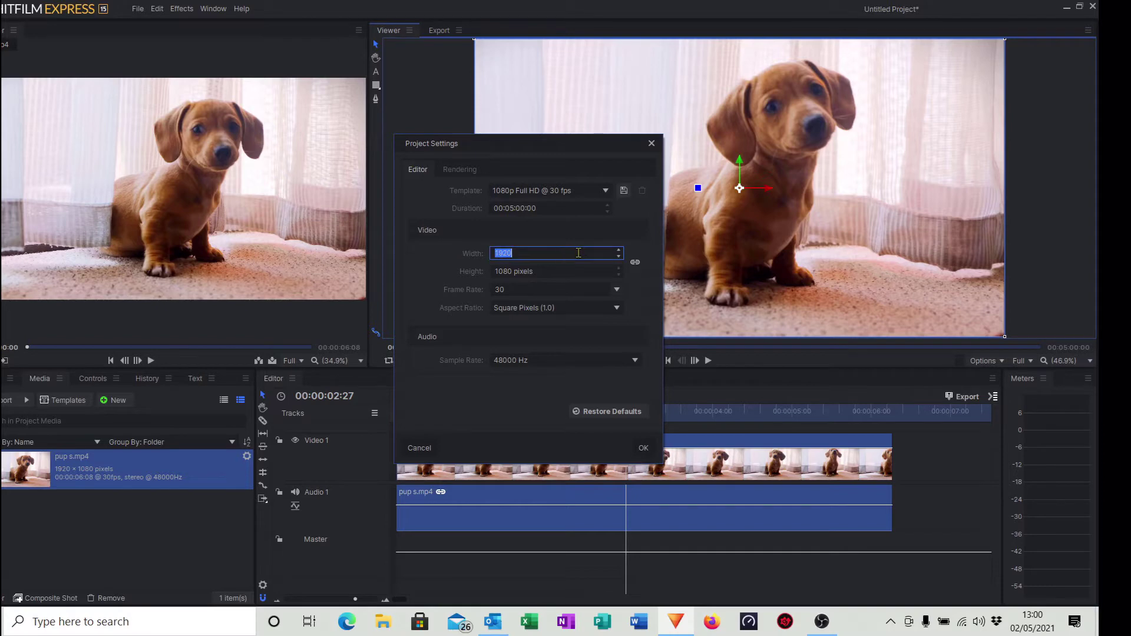
key("BackSpace")
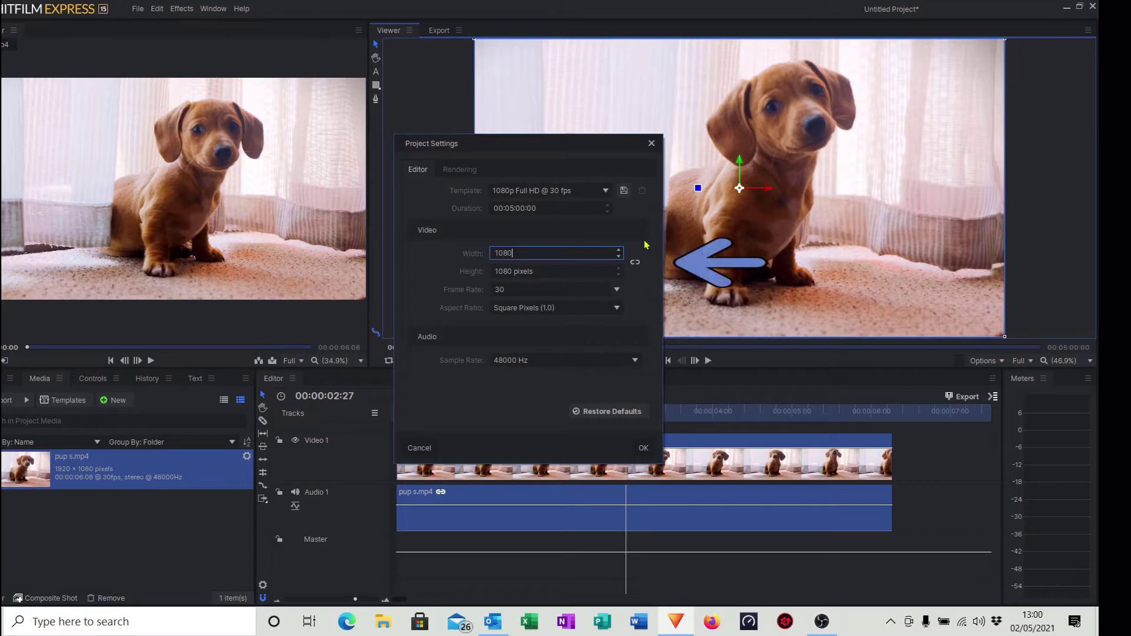
left_click(554, 274)
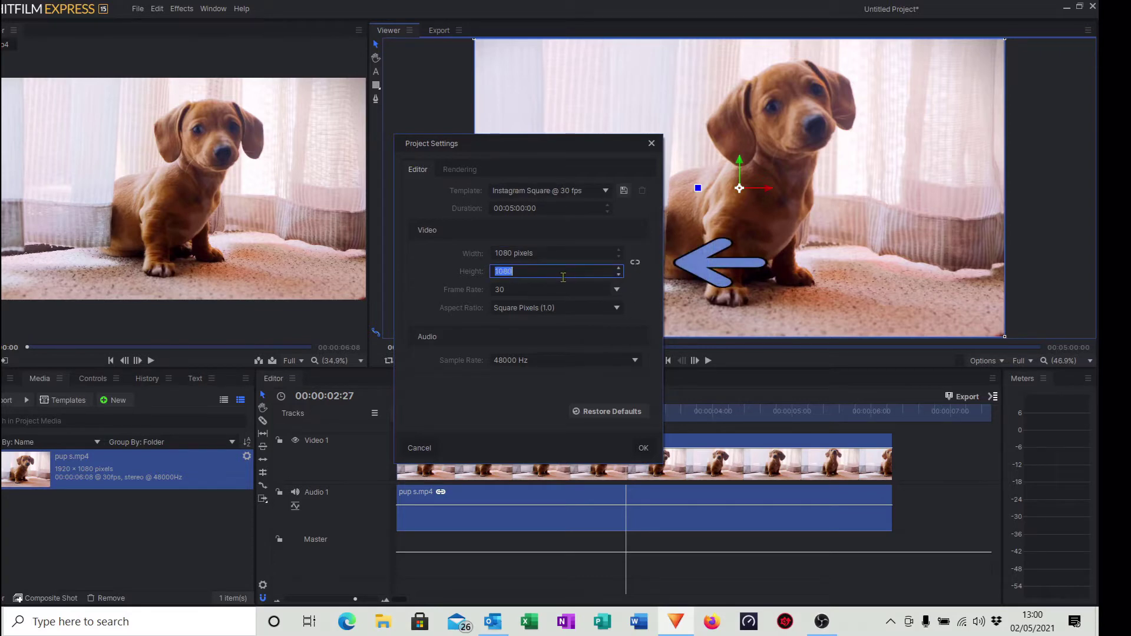
key("BackSpace")
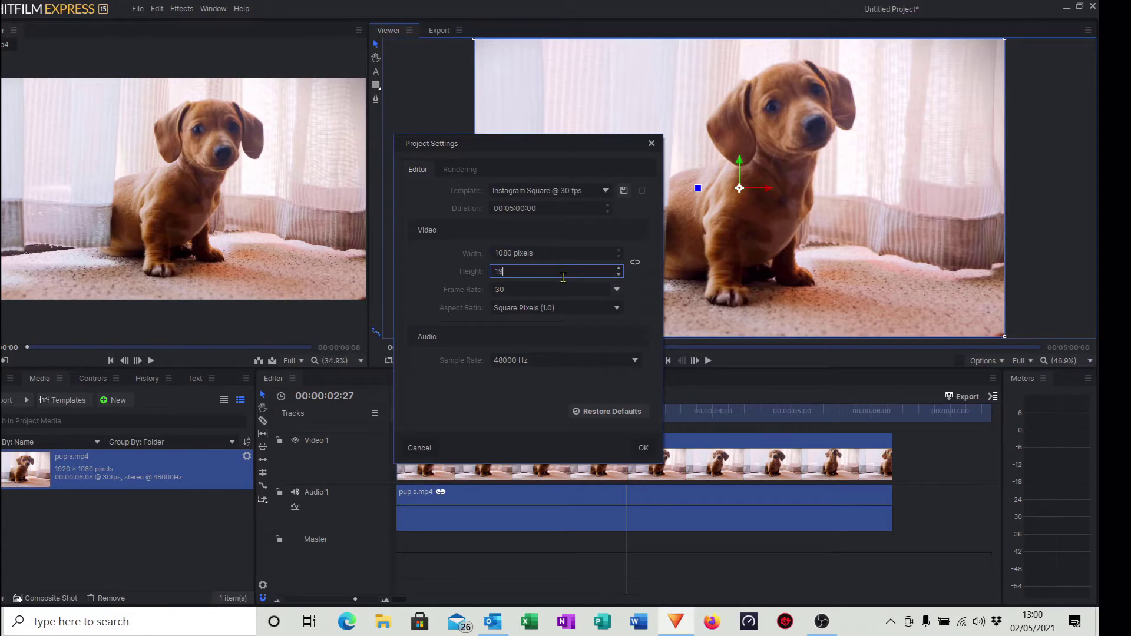
Step: Save these portrait settings as the template 'New Pup' and apply them
left_click(623, 190)
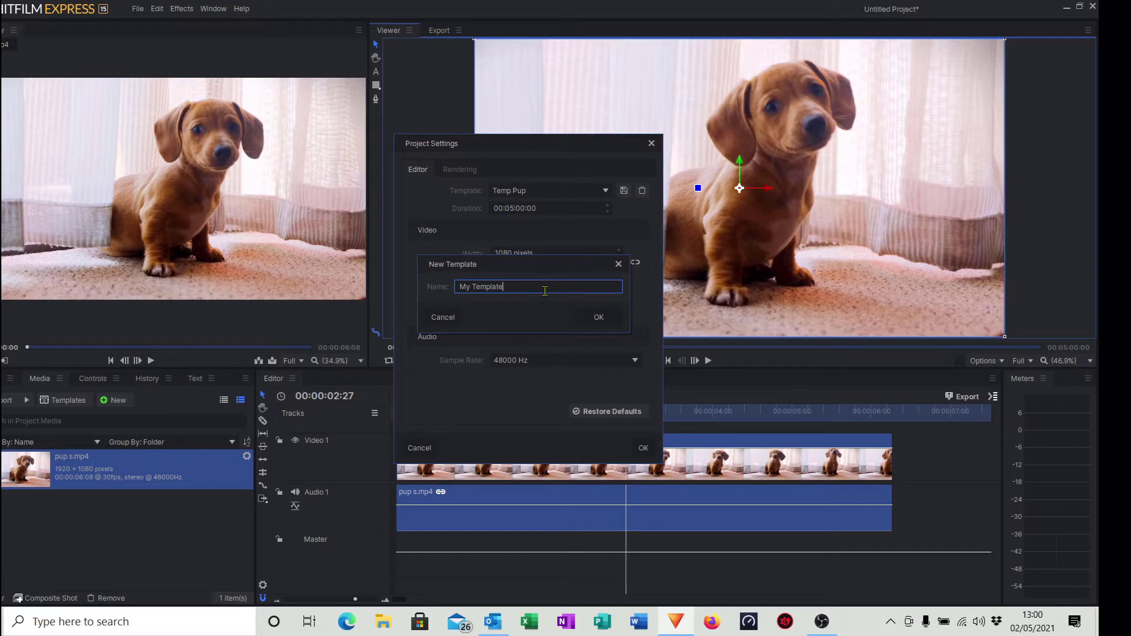
key("BackSpace")
key("BackSpace")
key("BackSpace")
key("BackSpace")
key("BackSpace")
key("BackSpace")
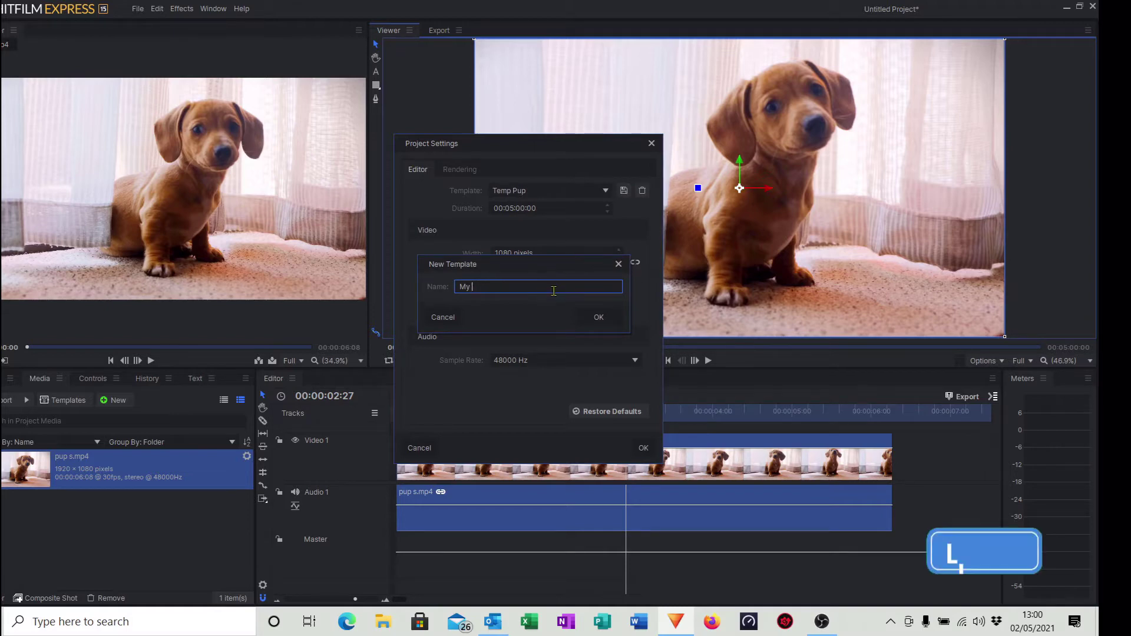
type("New")
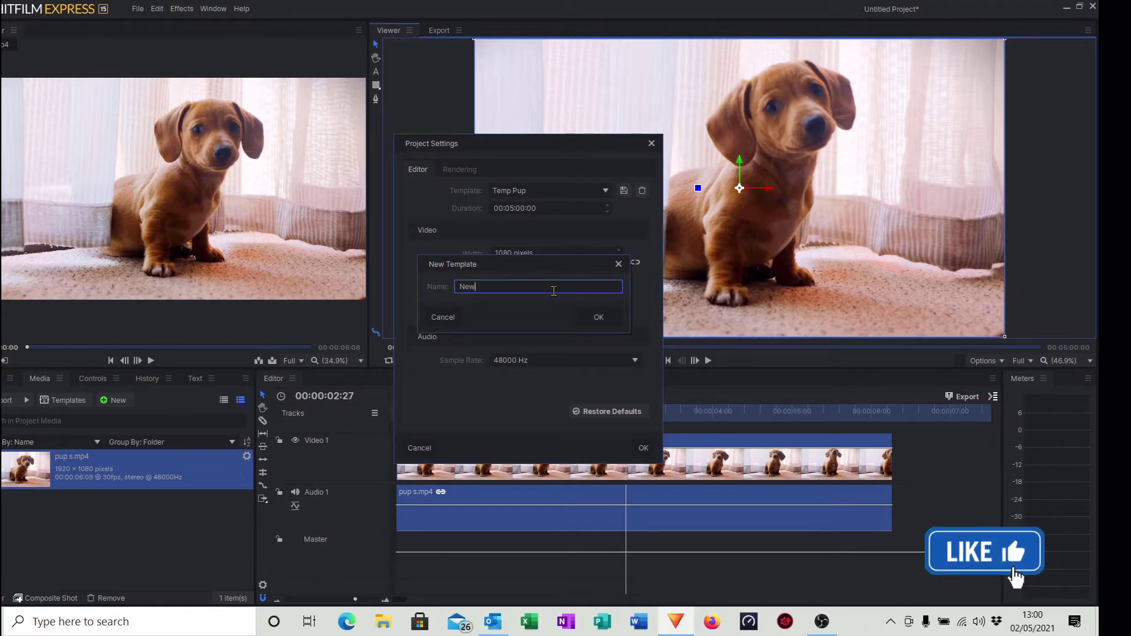
type(" P")
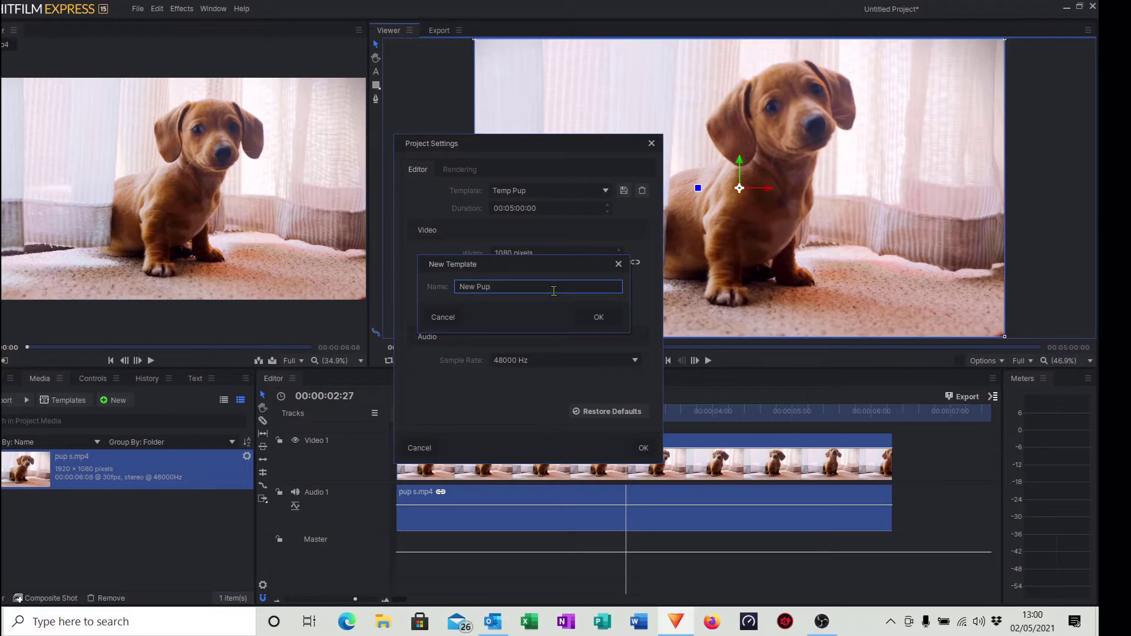
type("up")
left_click(599, 317)
left_click(643, 448)
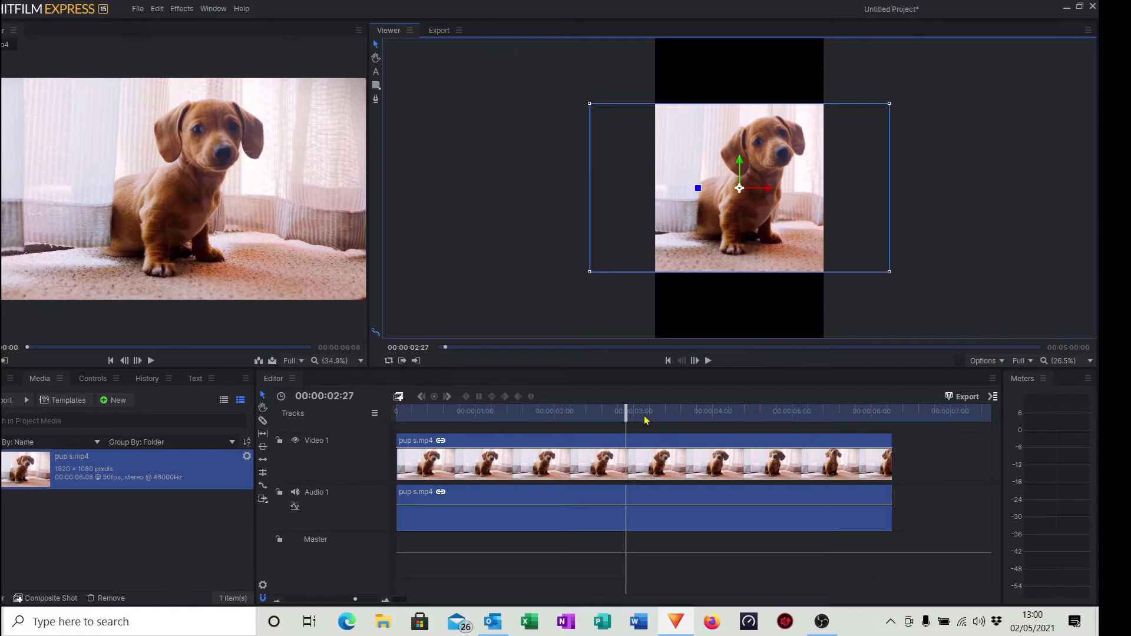
Step: Fit the puppy clip to the portrait frame's height and shift it slightly left
right_click(675, 446)
mouse_move(731, 109)
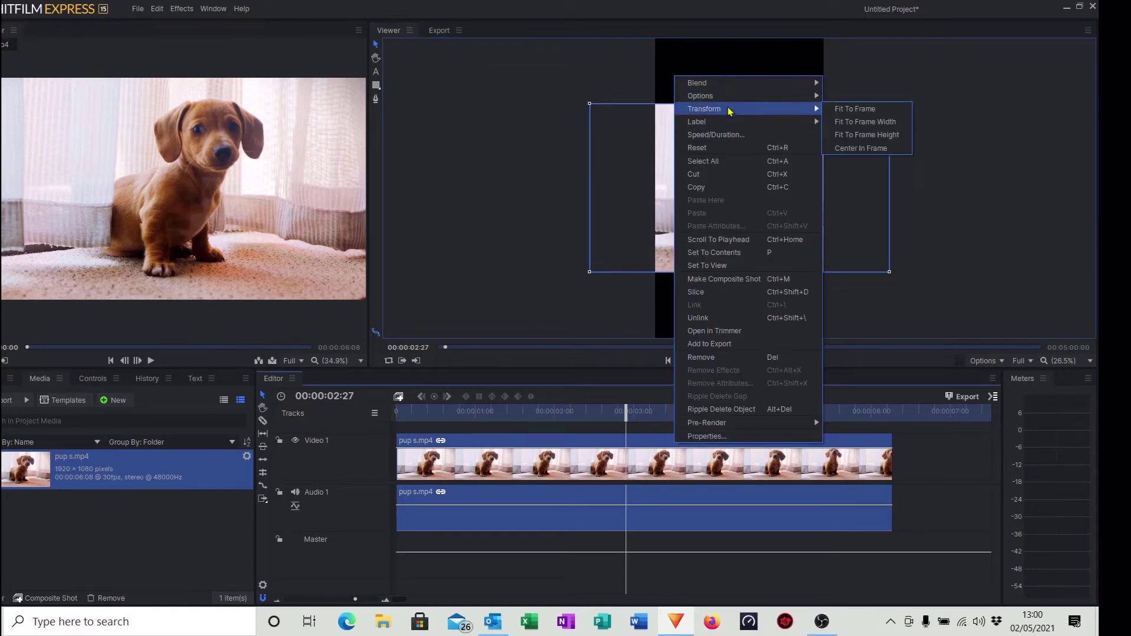
left_click(855, 136)
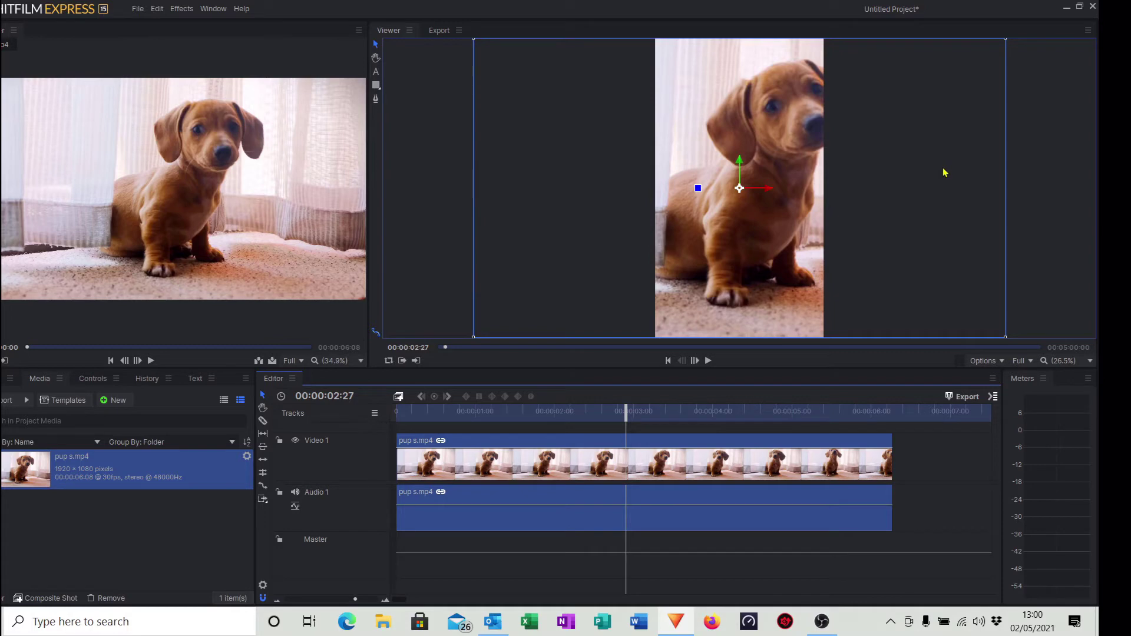
left_click_drag(945, 172, 904, 172)
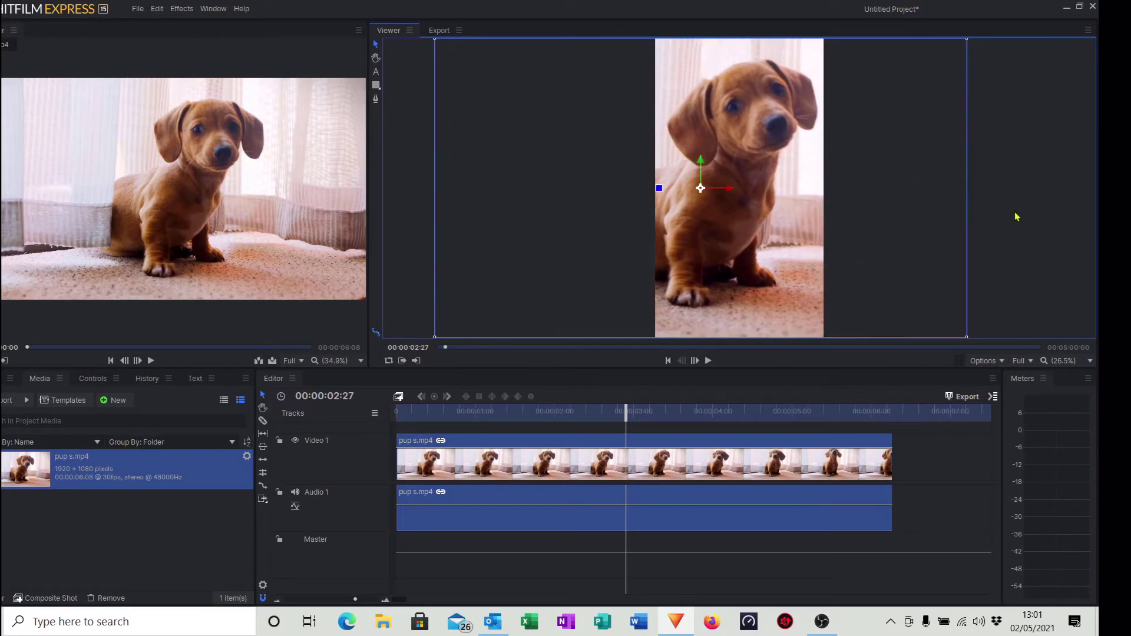
Step: Preview the reframed clip, then pause and return to 00:00:00:00
left_click(708, 361)
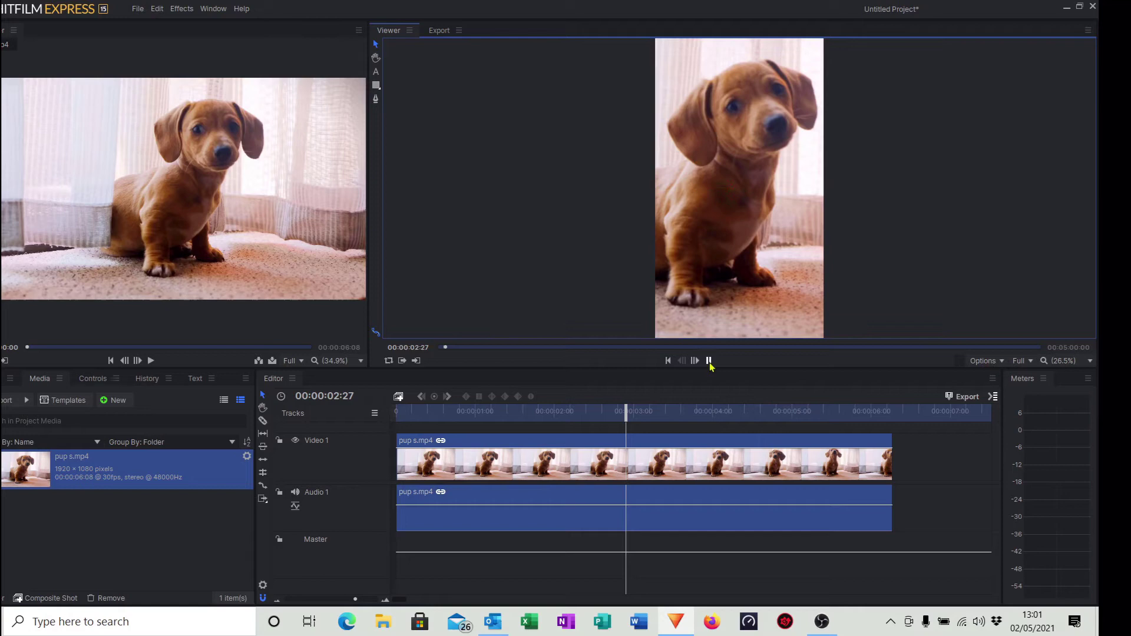
left_click(709, 361)
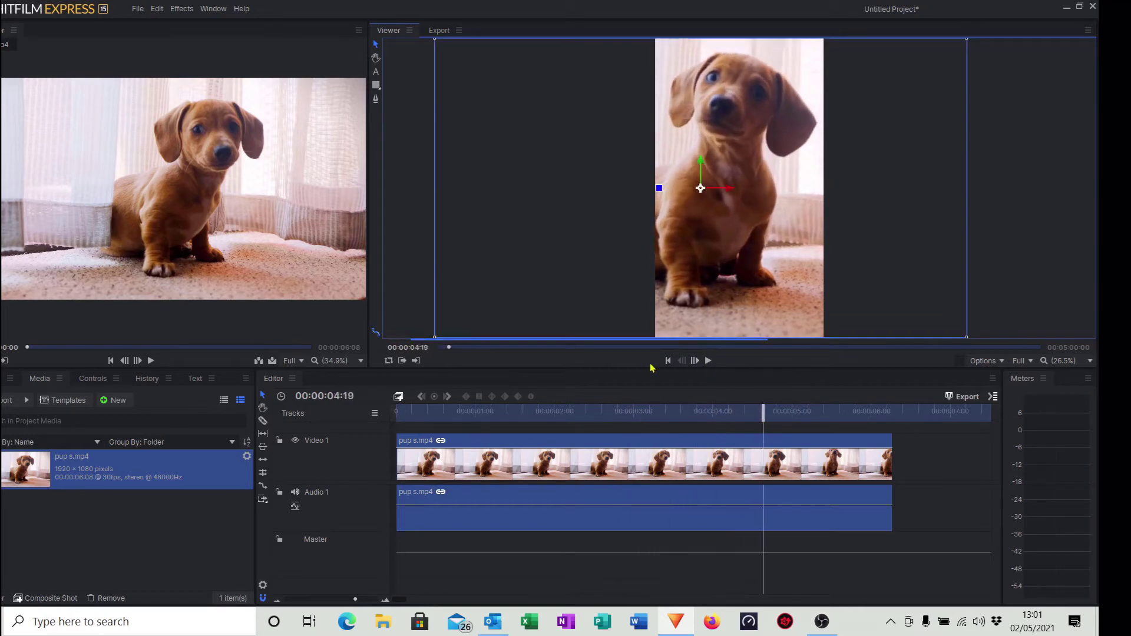
left_click(668, 361)
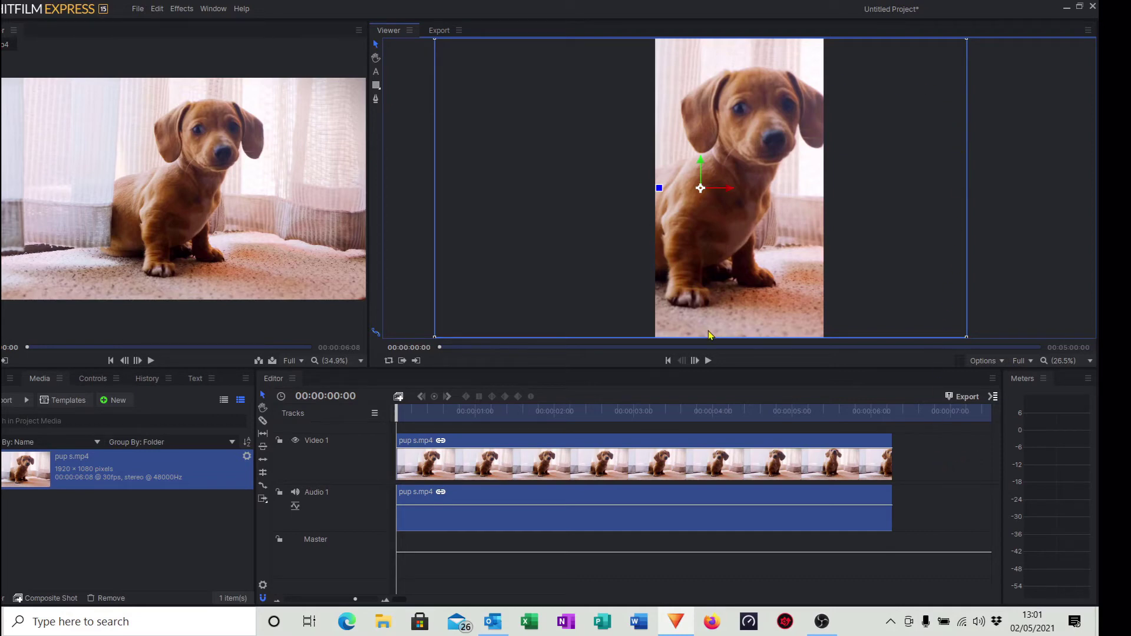
Step: Add the whole timeline contents to the export queue
left_click(994, 398)
mouse_move(995, 425)
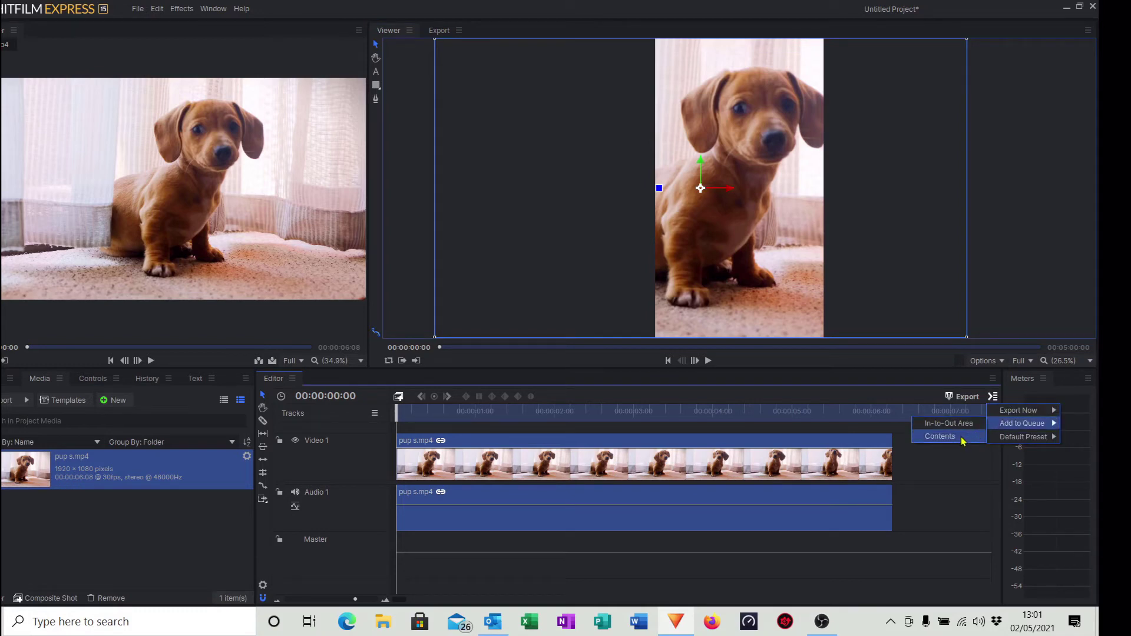
left_click(942, 436)
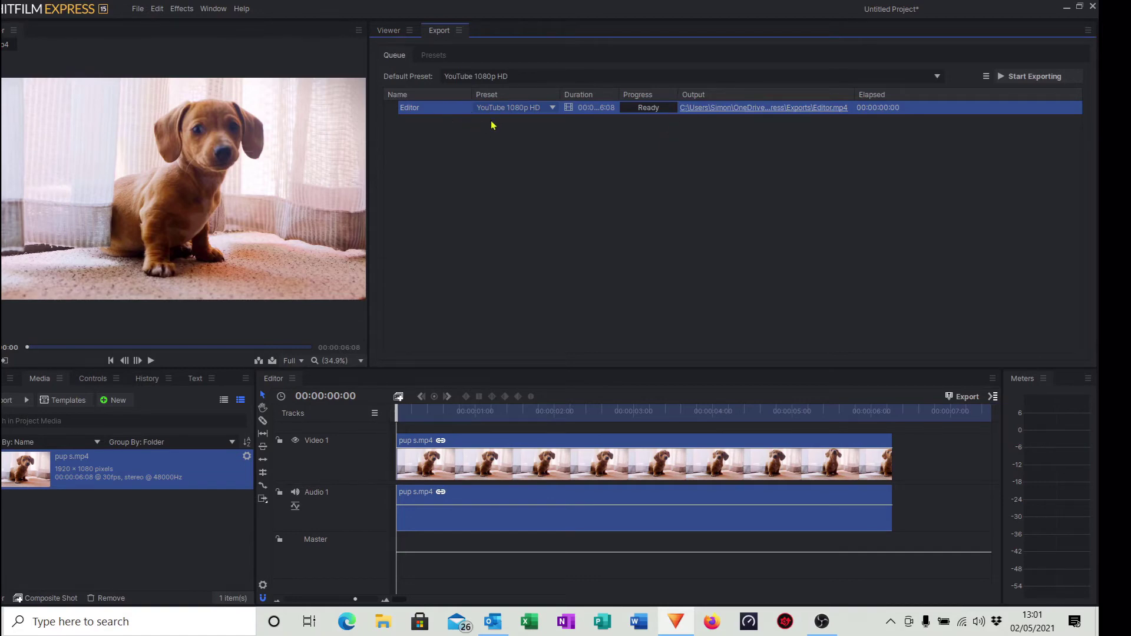
Step: Create a new MPEG-4 export preset named 'New Pup preset'
left_click(429, 57)
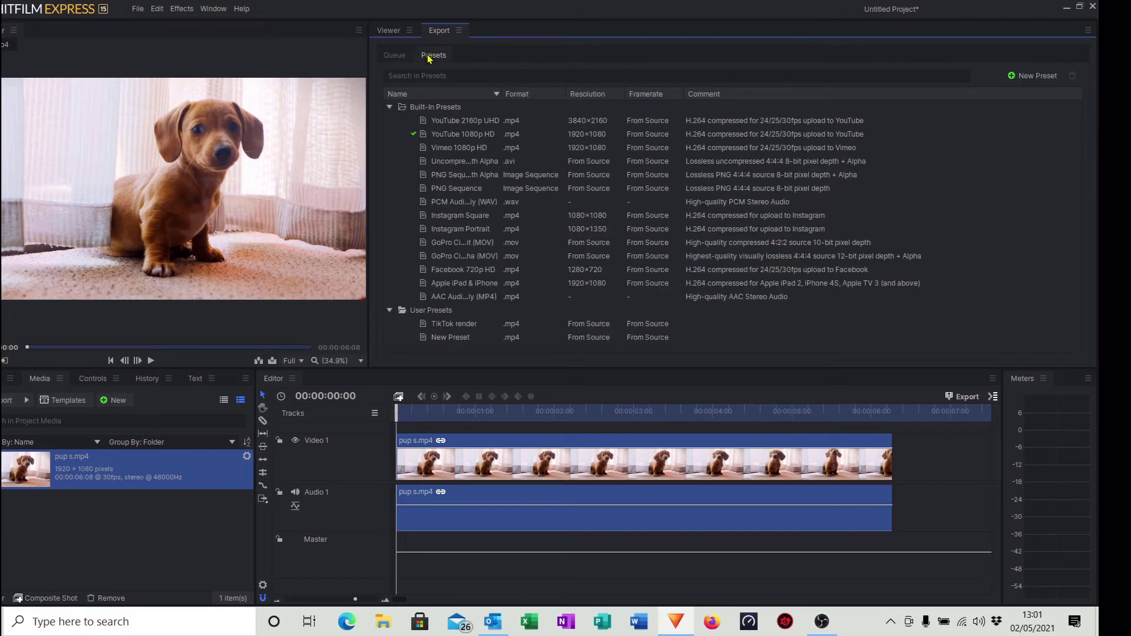
left_click(1040, 82)
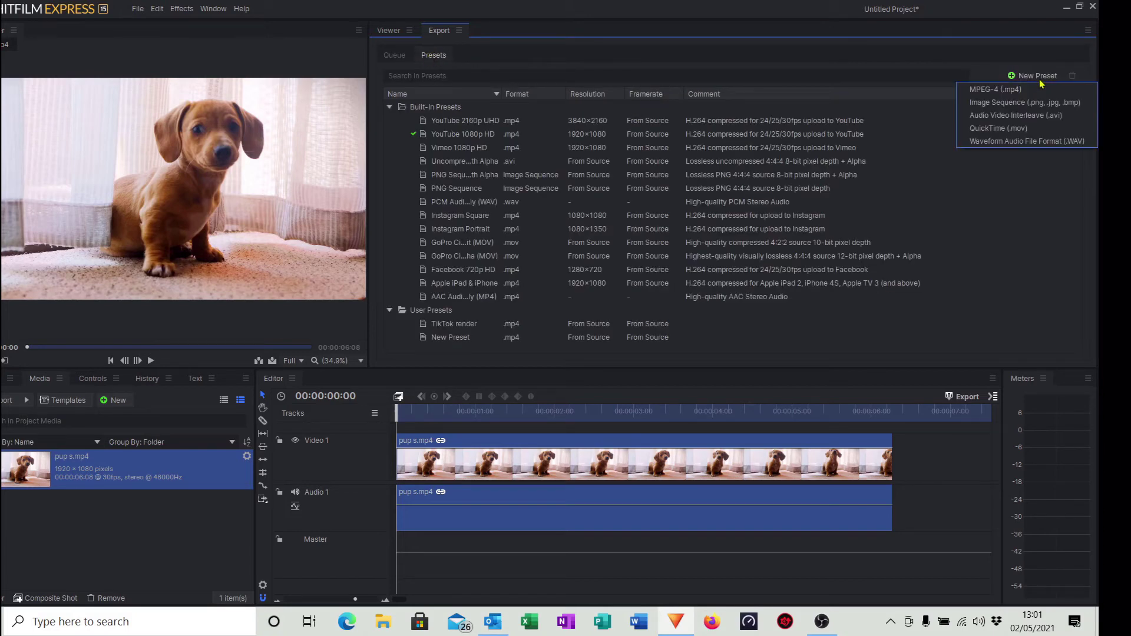
left_click(998, 89)
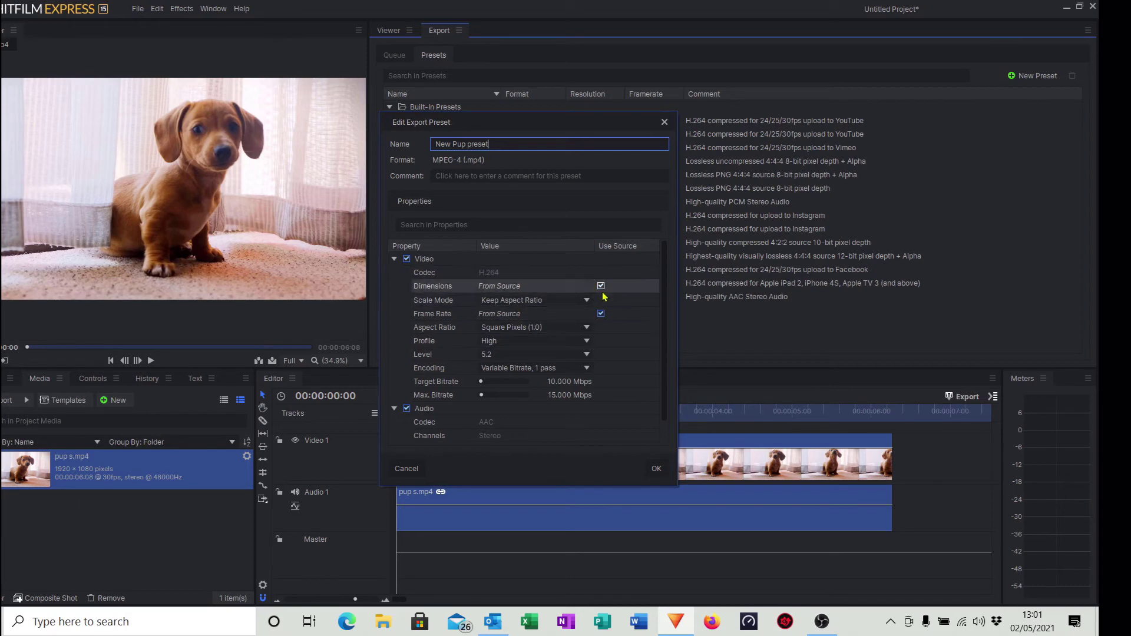
left_click(655, 467)
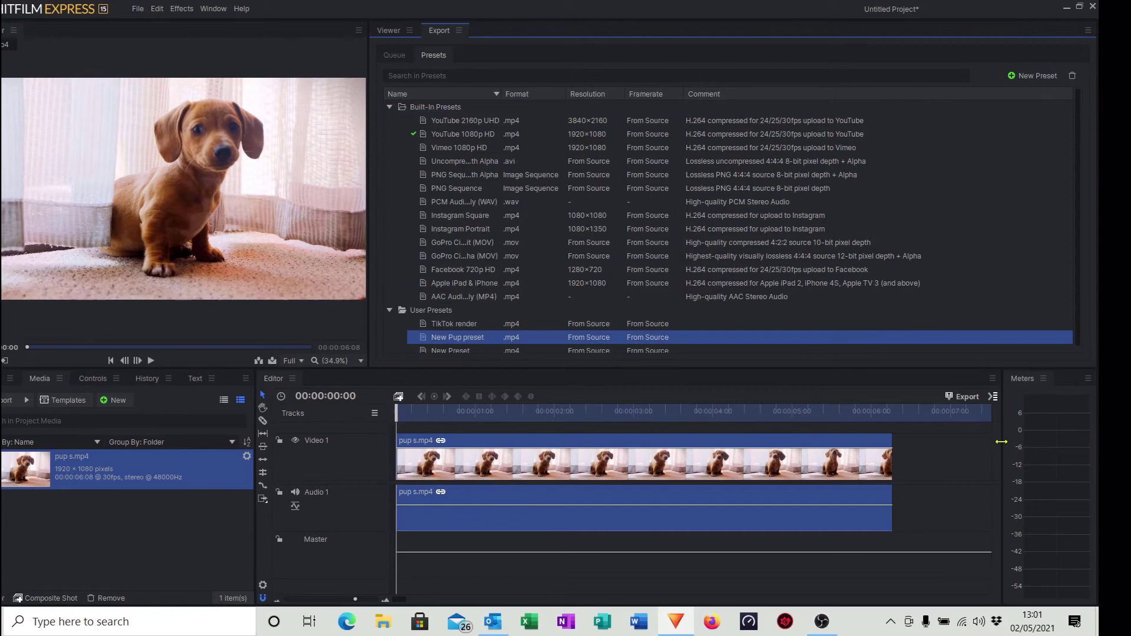
Step: Make New Pup preset the default export preset in the queue
left_click(395, 55)
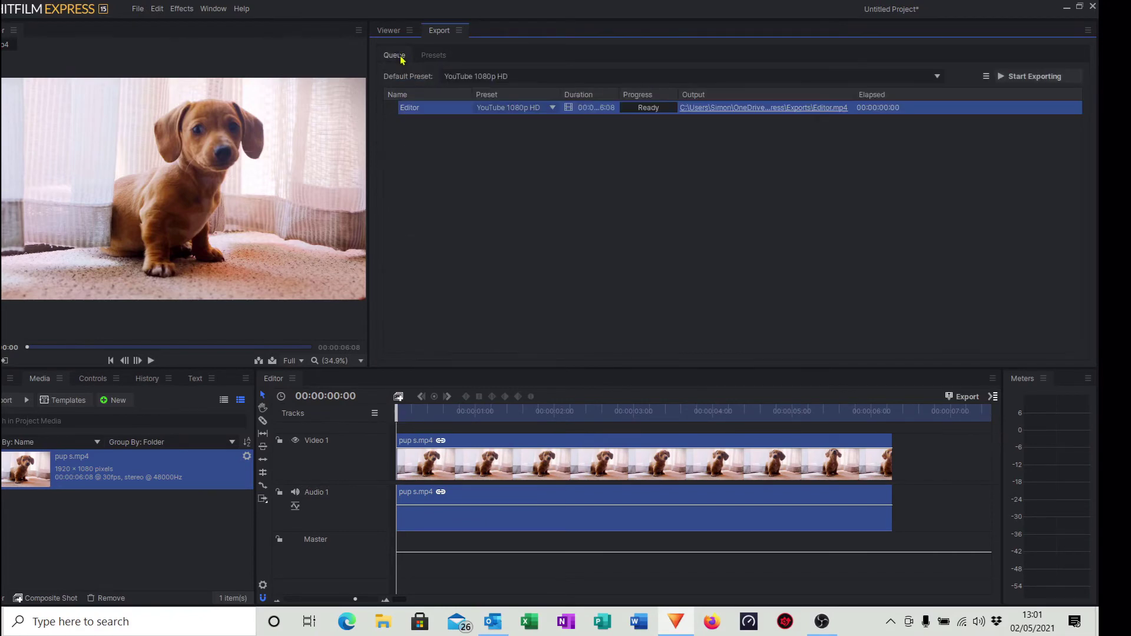
left_click(993, 397)
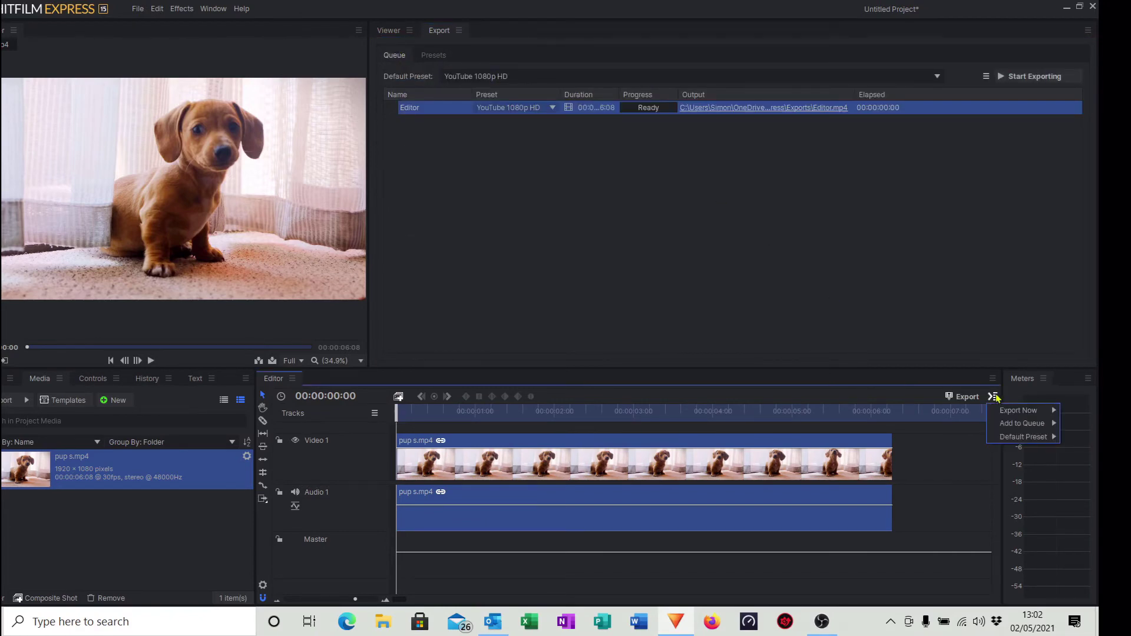
mouse_move(1002, 440)
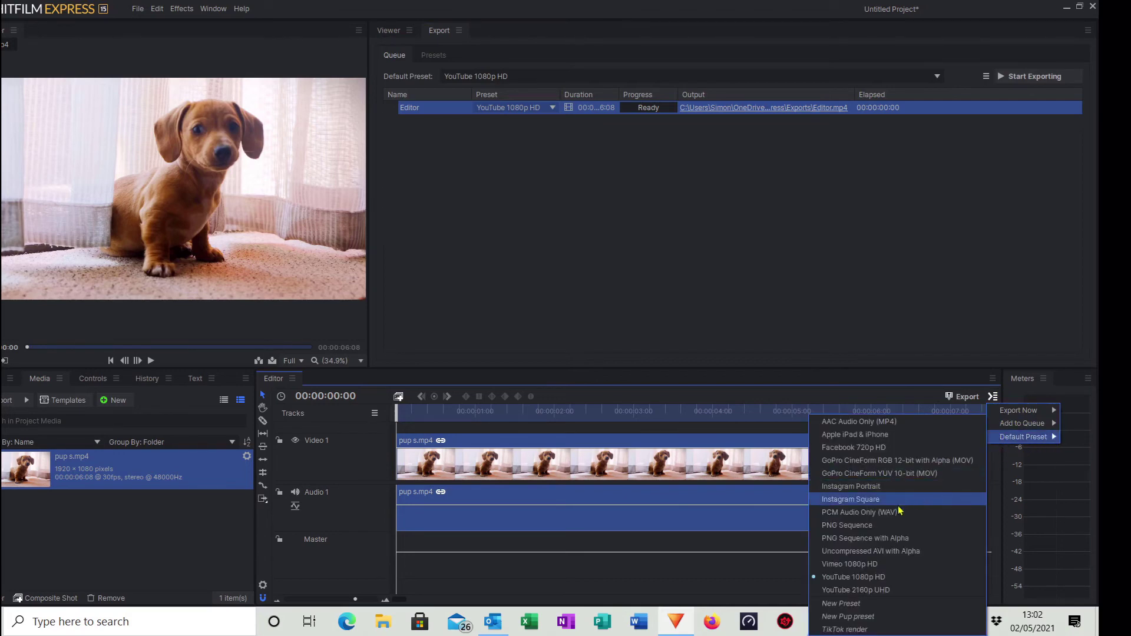
left_click(848, 617)
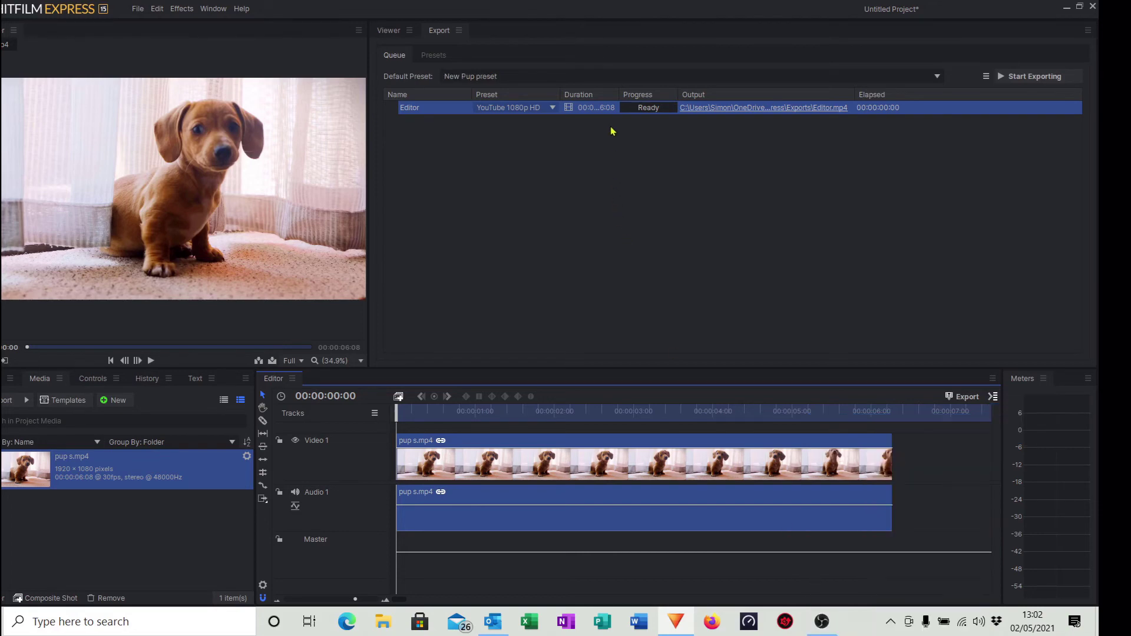
Step: Export the queued Editor task until it finishes rendering
right_click(642, 110)
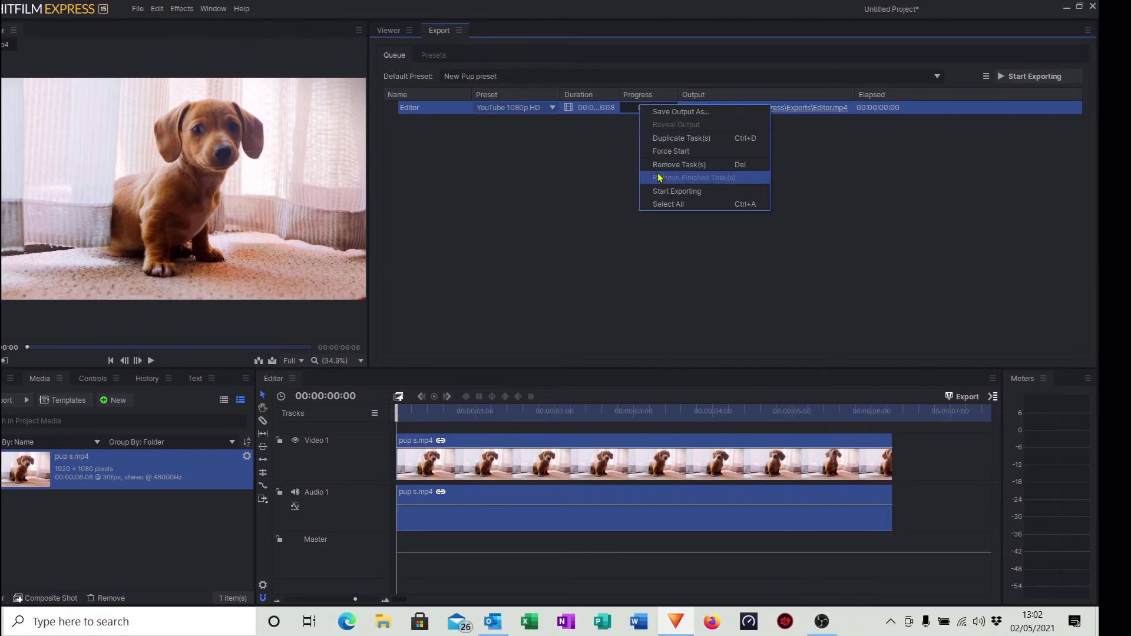
left_click(672, 193)
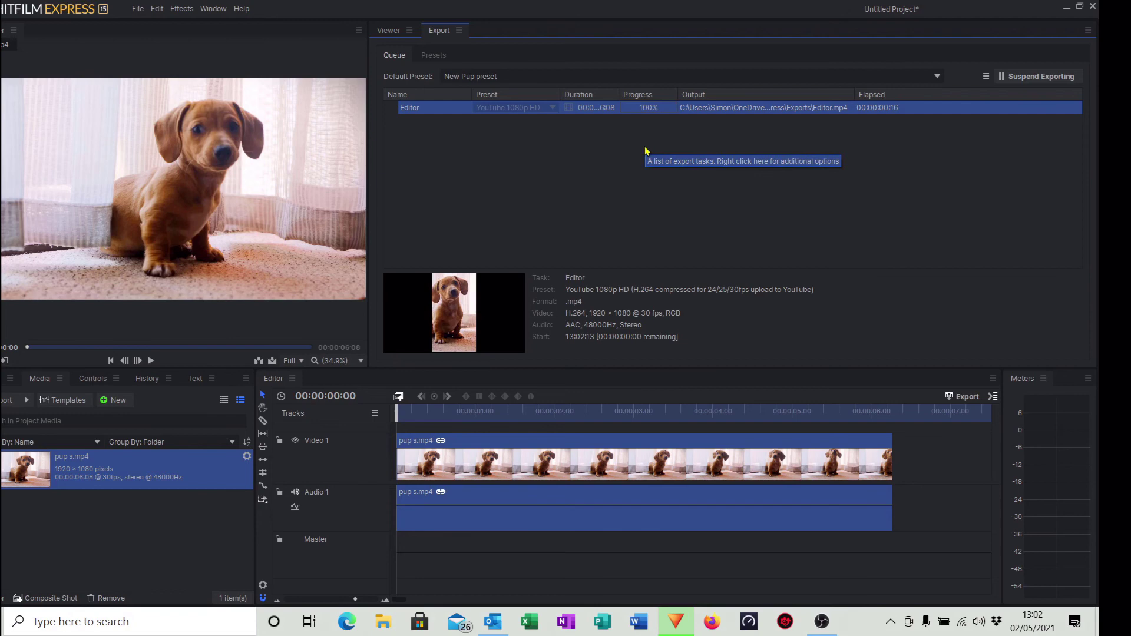
right_click(648, 105)
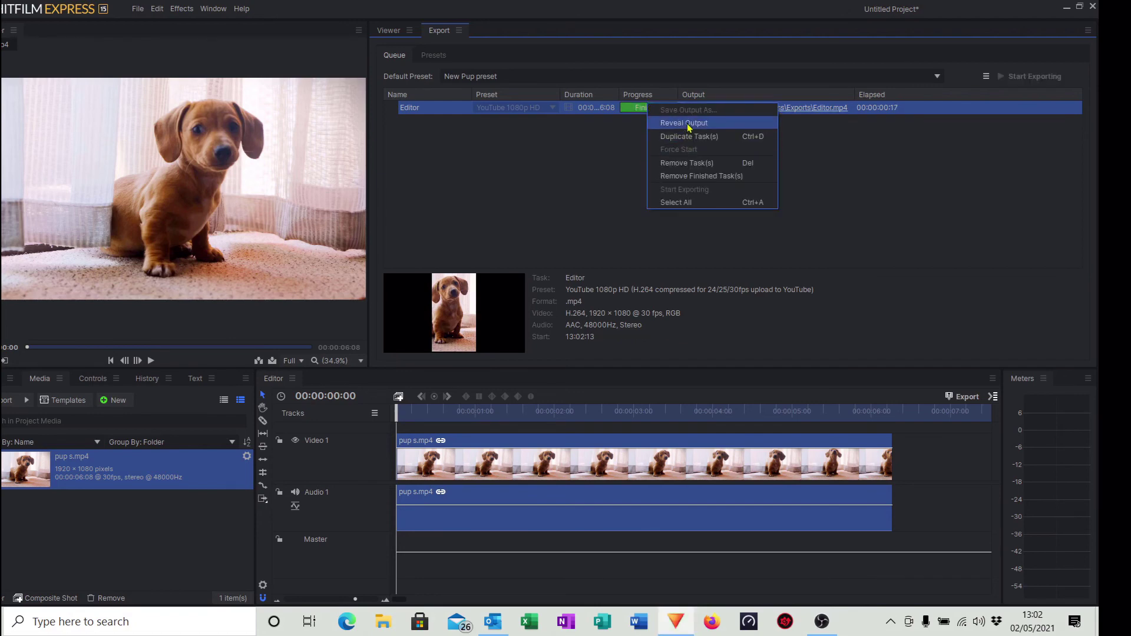
Step: Reveal Editor.mp4 in the Exports folder, play it, then close the player and folder
left_click(684, 123)
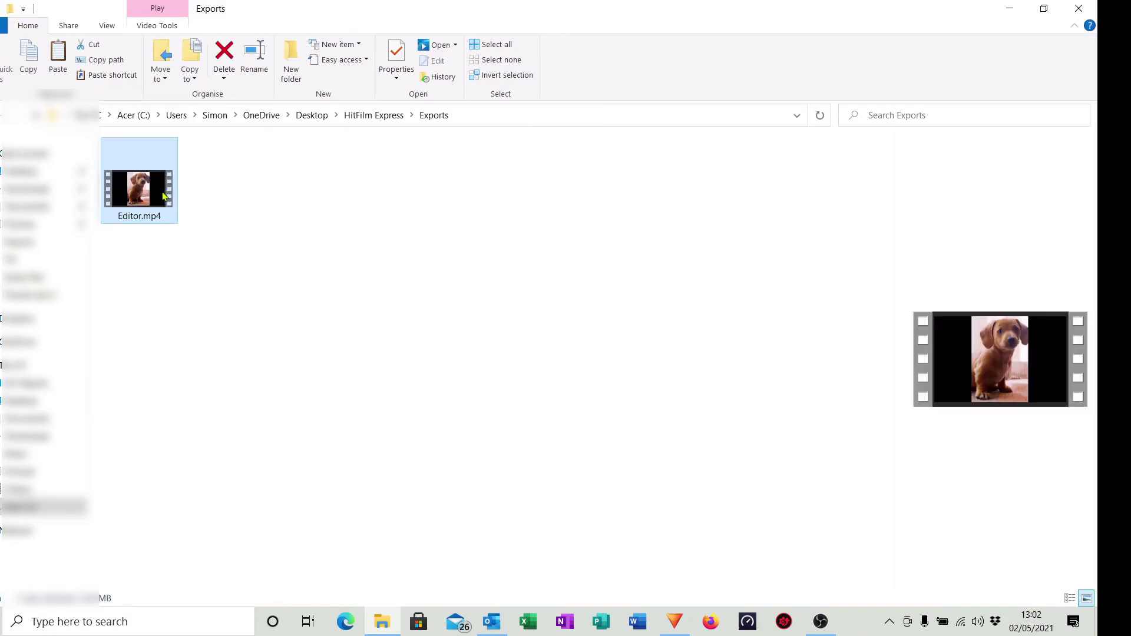
double_click(112, 196)
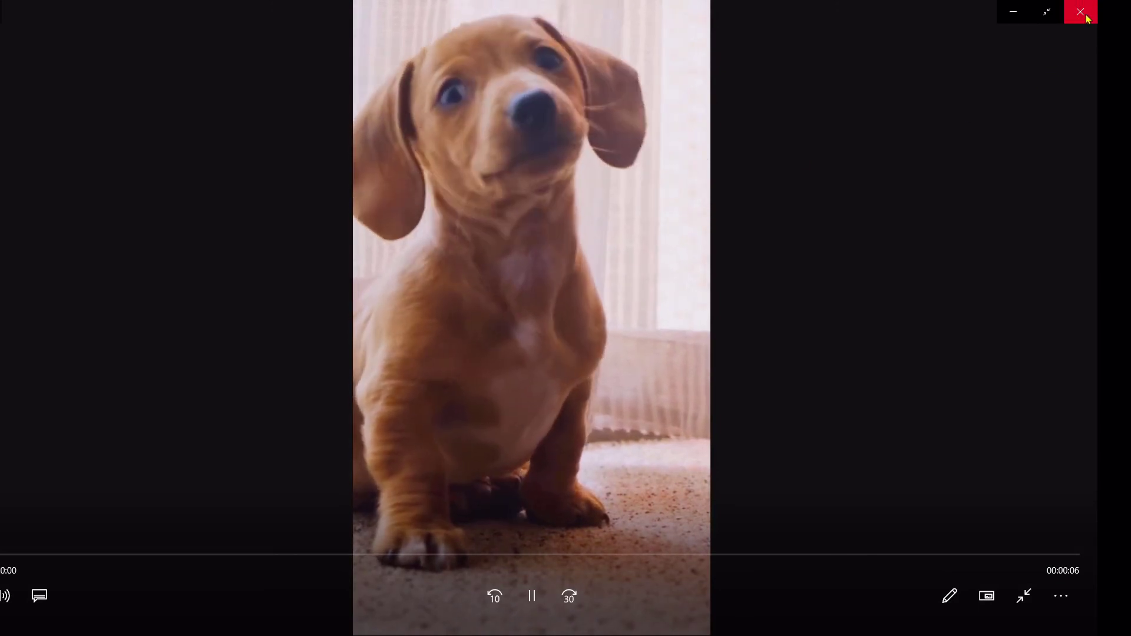
left_click(1089, 9)
left_click(1087, 15)
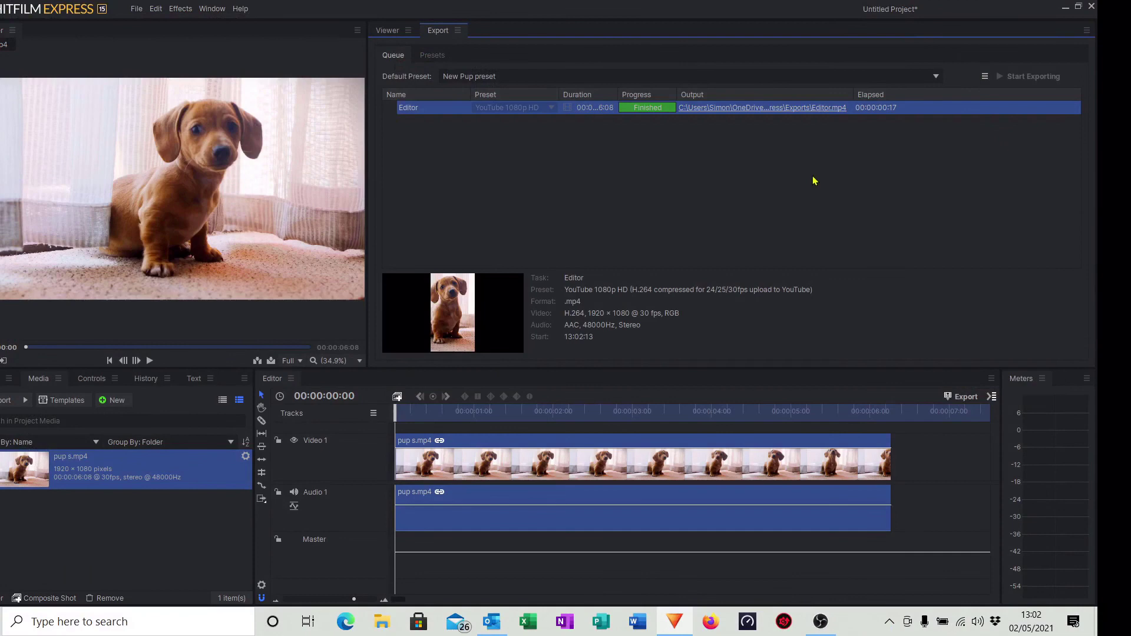